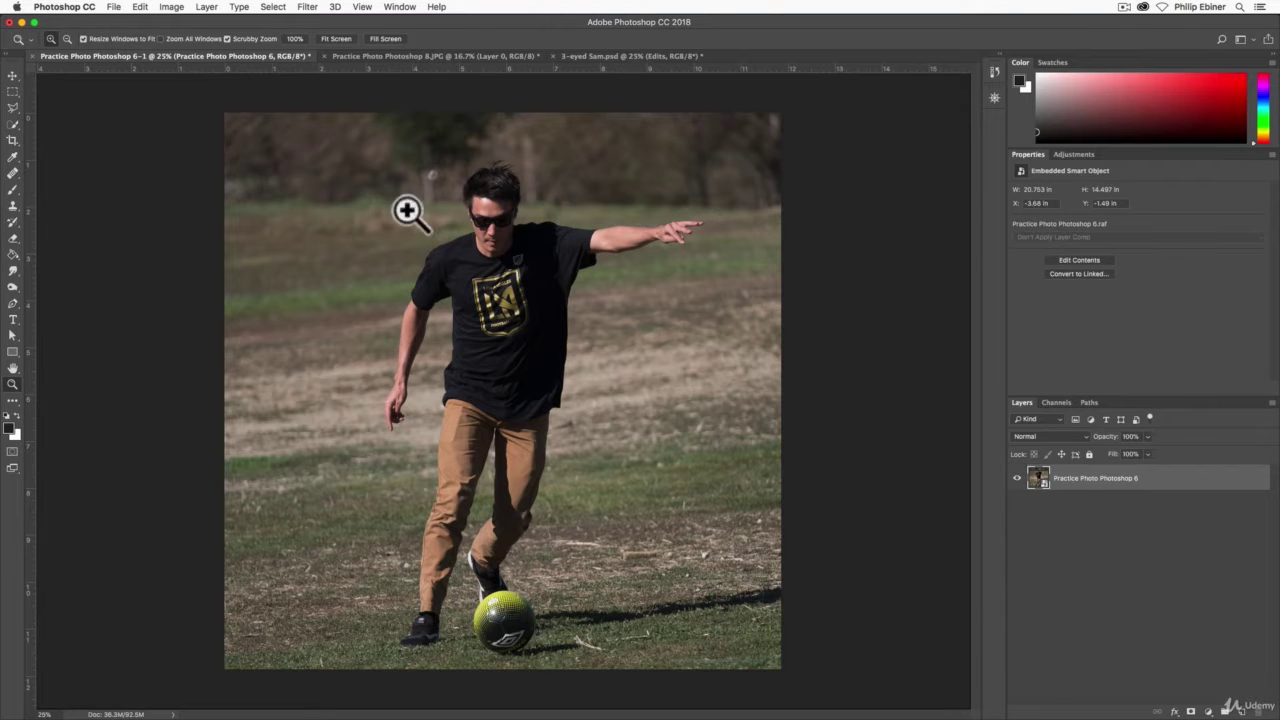
Step: Switch to Finder, close the extra window and open the HDR folder
key(super+Tab)
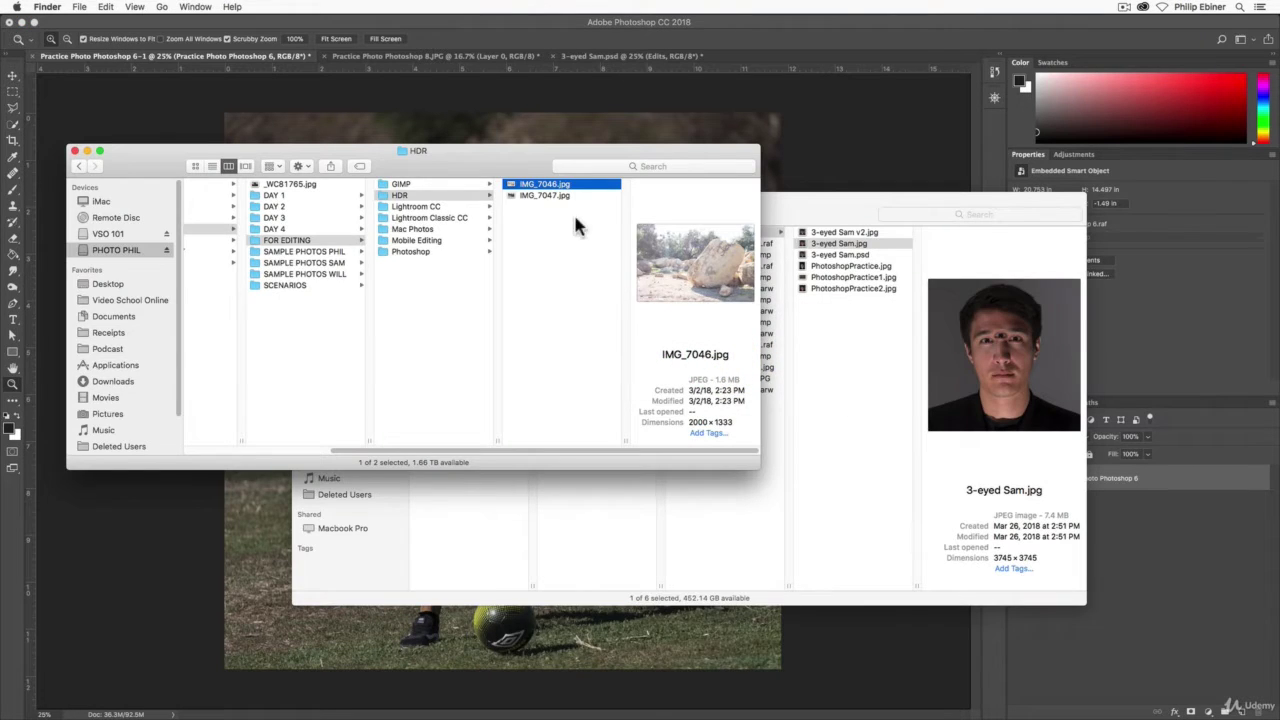
key(super+w)
click(570, 245)
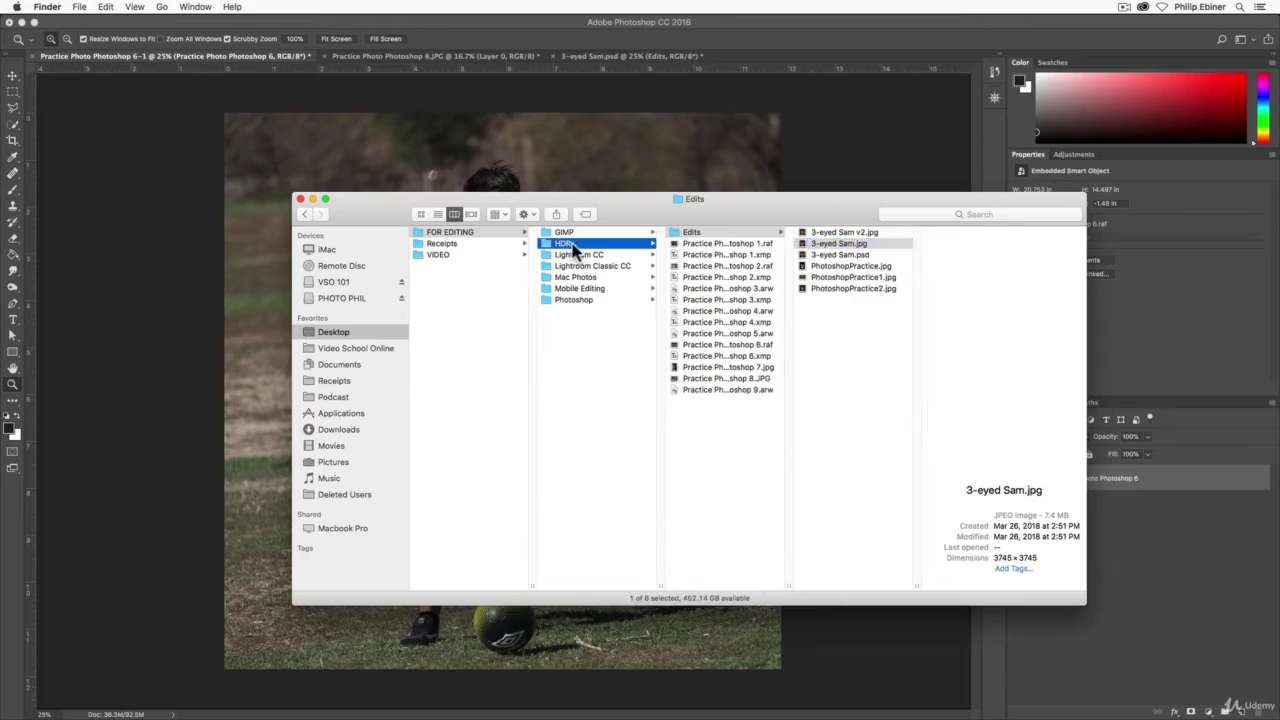
Step: Preview IMG_7046.jpg and flip back and forth with IMG_7047.jpg to compare brightness
click(727, 231)
key(space)
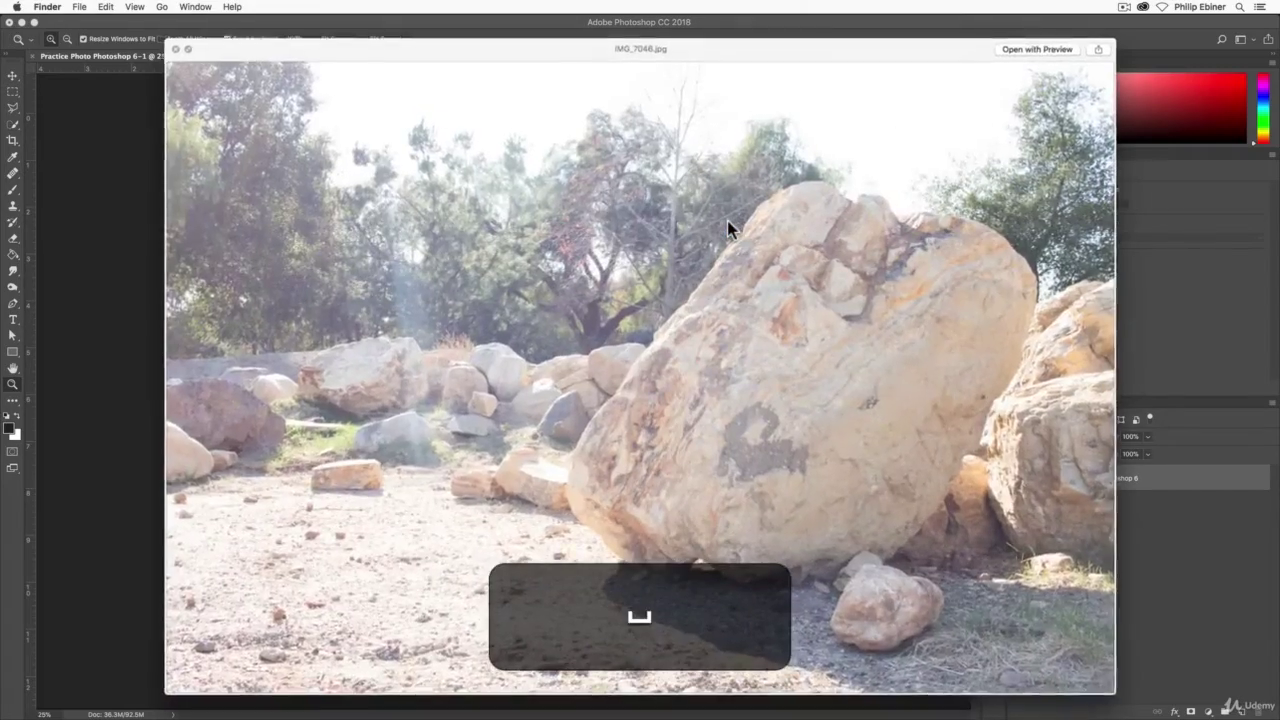
key(Down)
key(Up)
key(Down)
key(Up)
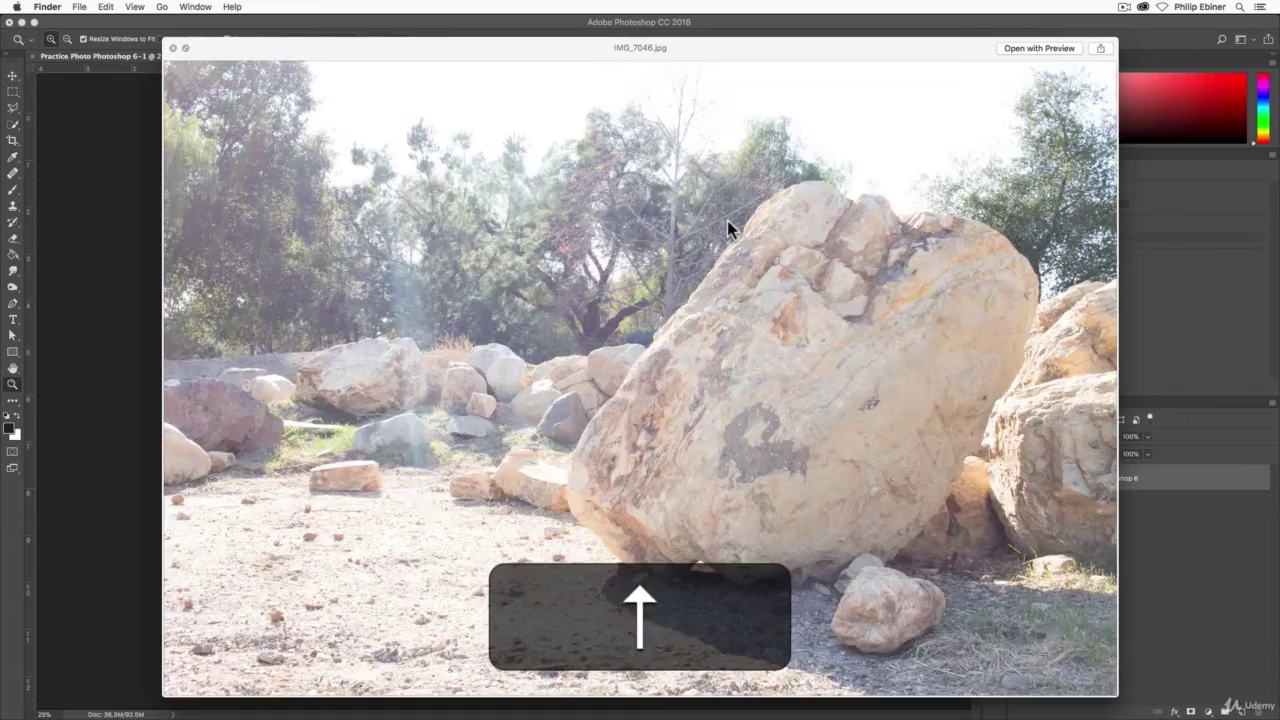
key(Down)
key(Up)
key(space)
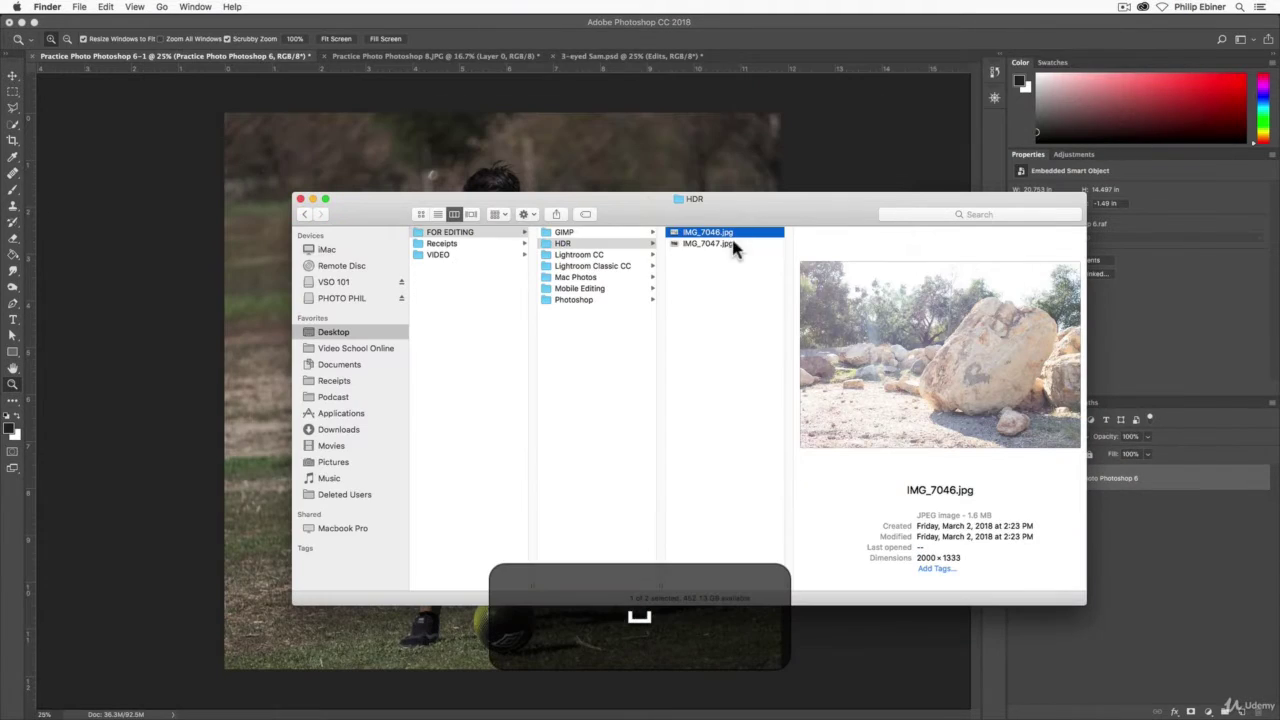
Step: Back in Photoshop, launch File > Automate > Merge to HDR Pro
click(97, 107)
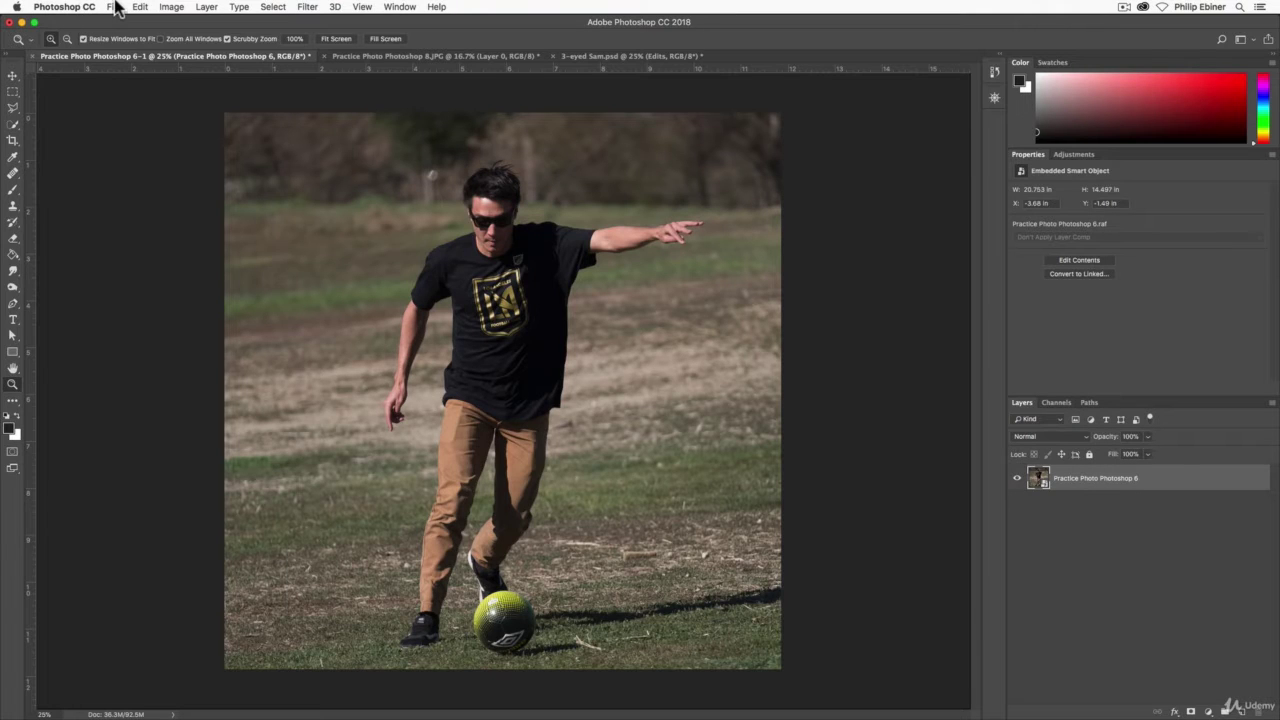
click(114, 7)
mouse_move(207, 277)
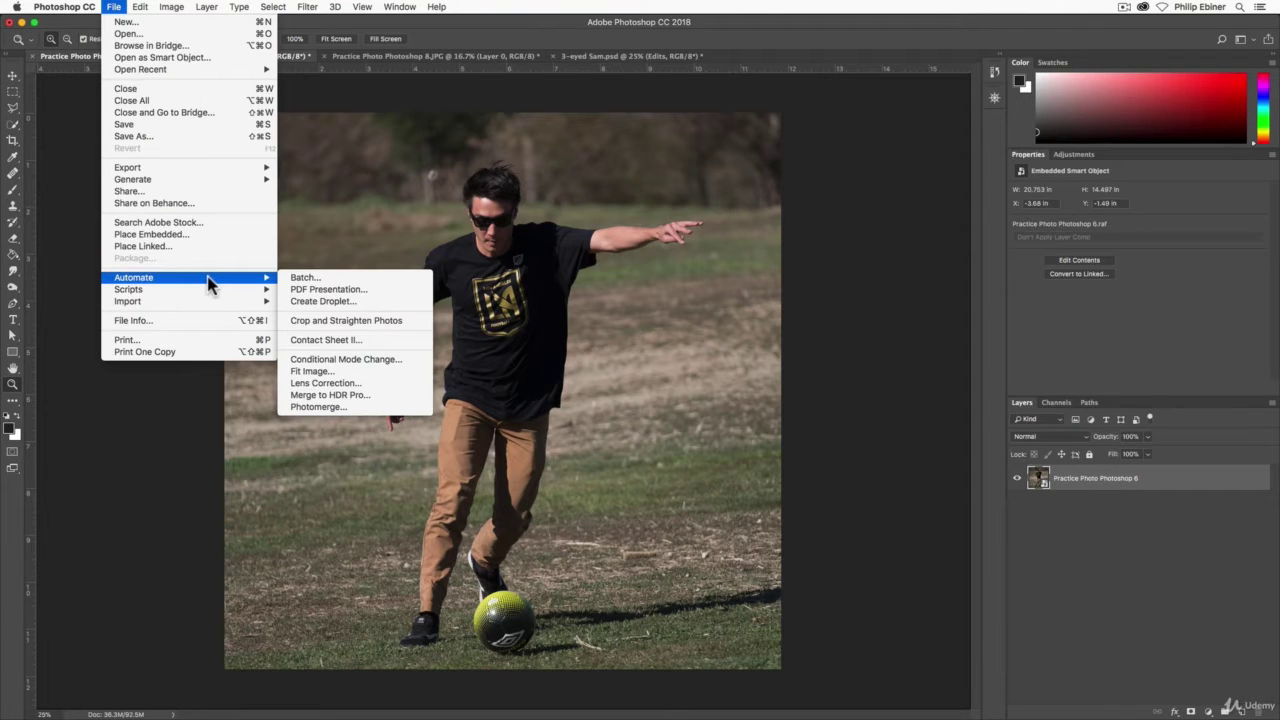
click(330, 395)
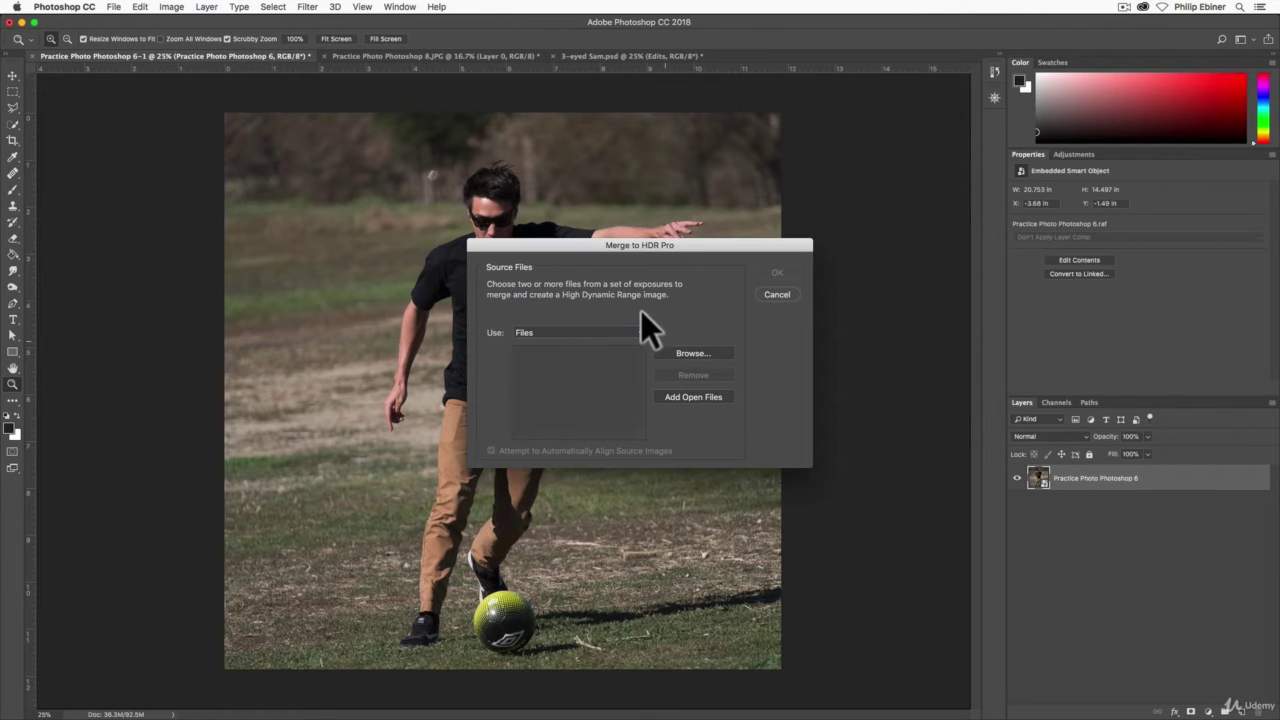
Step: Load IMG_7046.jpg and IMG_7047.jpg from the HDR folder and merge them
click(705, 353)
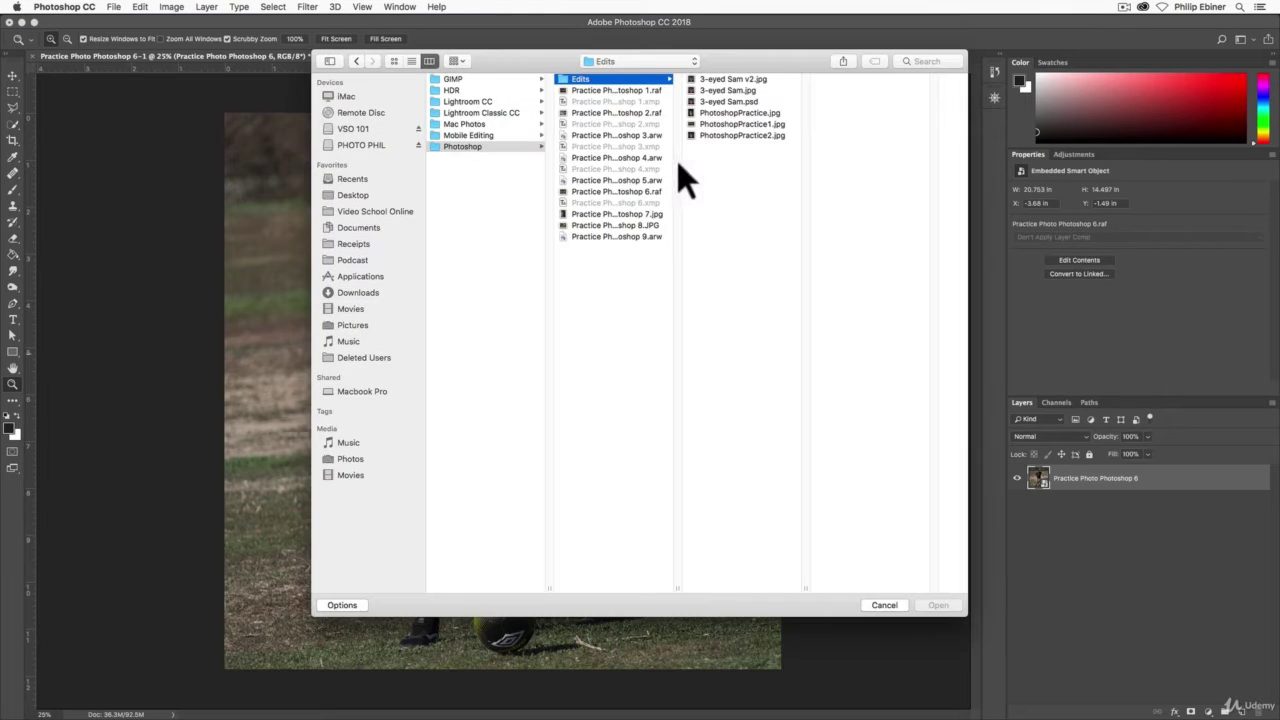
click(505, 90)
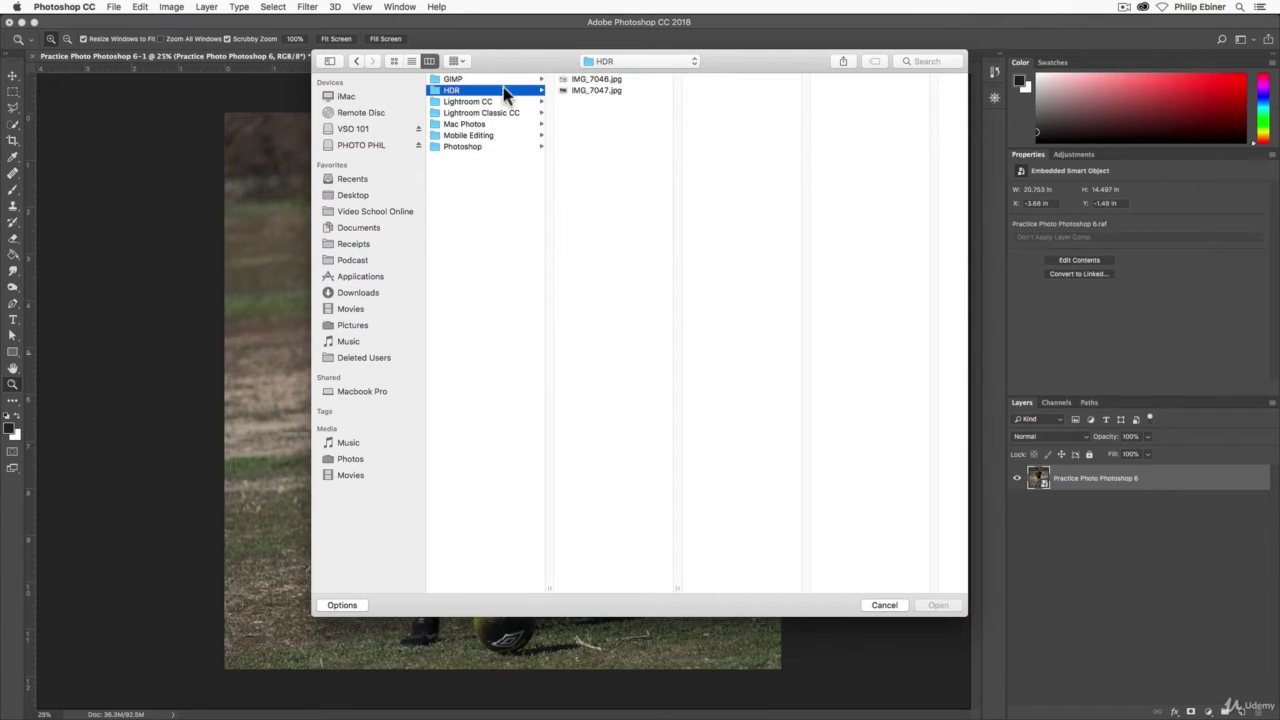
click(618, 80)
shift+click(608, 91)
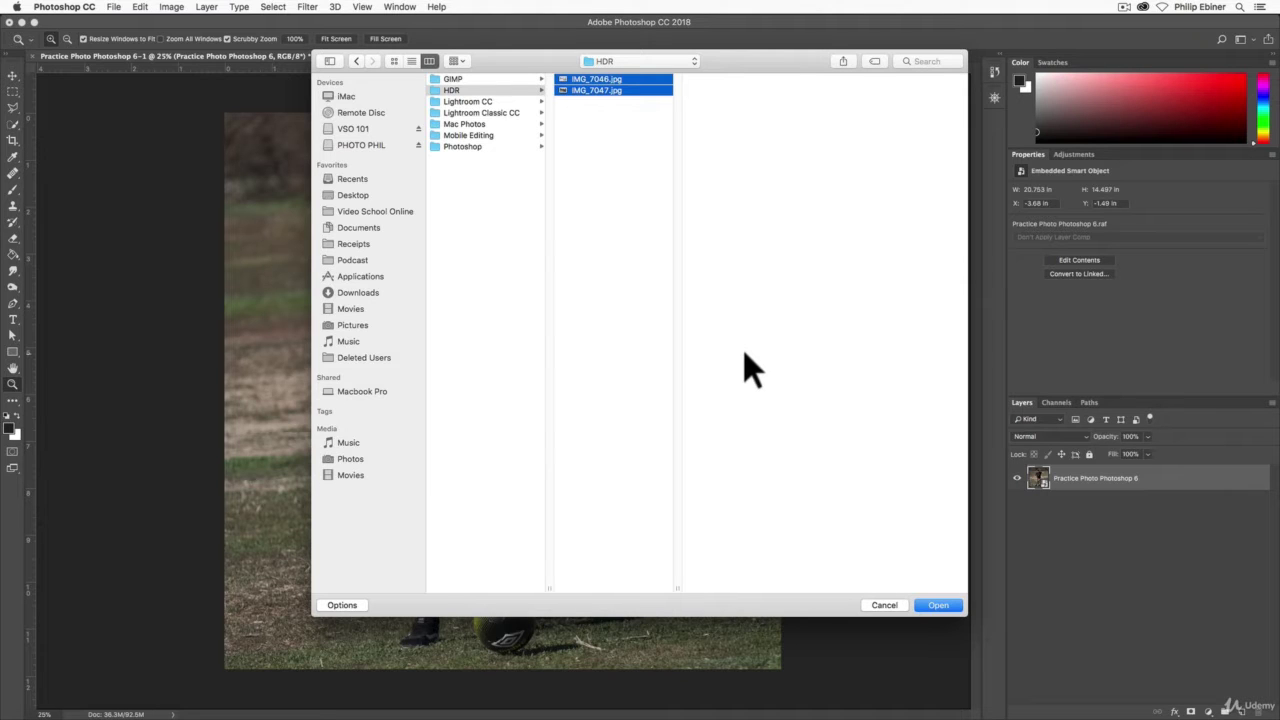
click(938, 605)
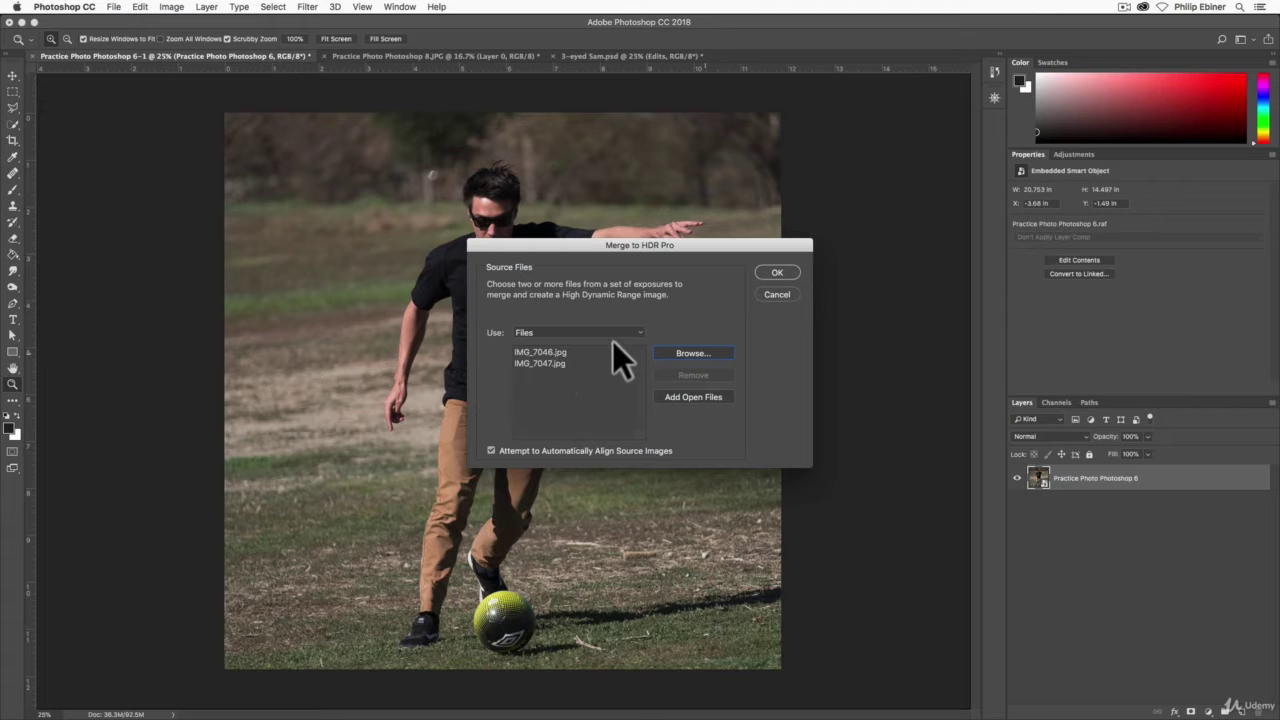
click(777, 272)
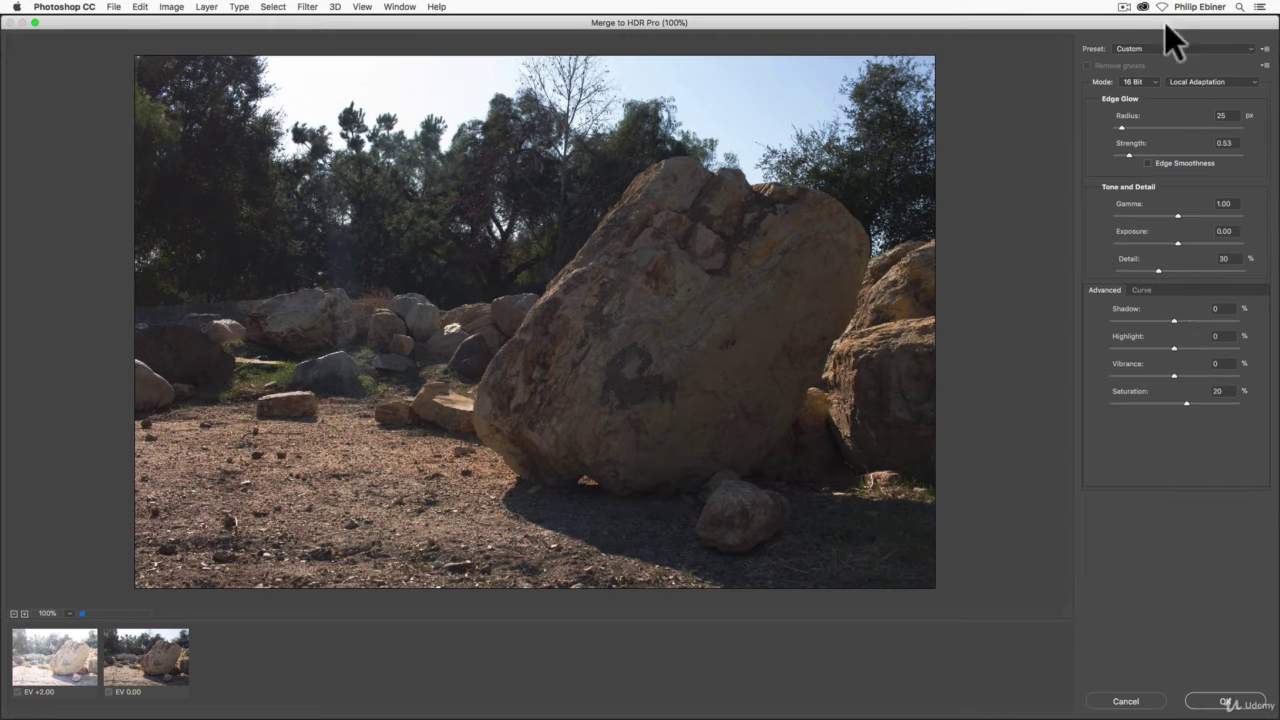
Step: Try the Surrealistic and Surrealistic High Contrast toning presets
click(1130, 48)
mouse_move(1158, 12)
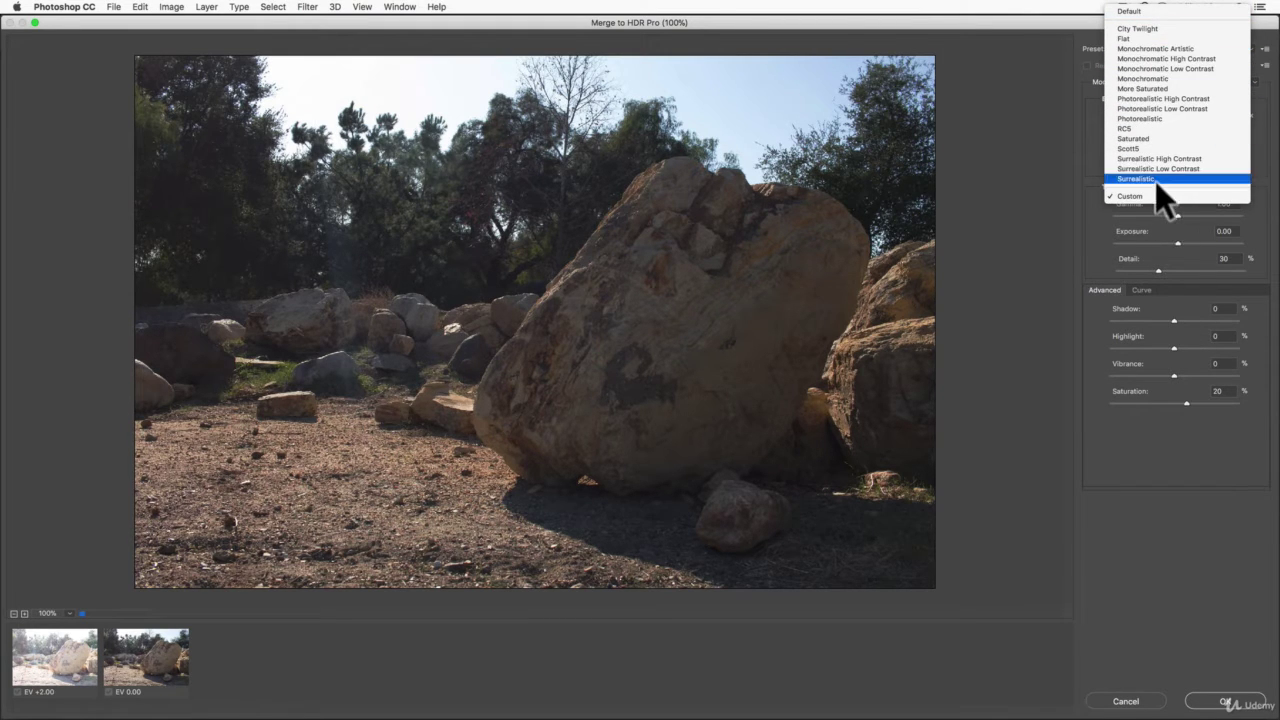
click(1160, 179)
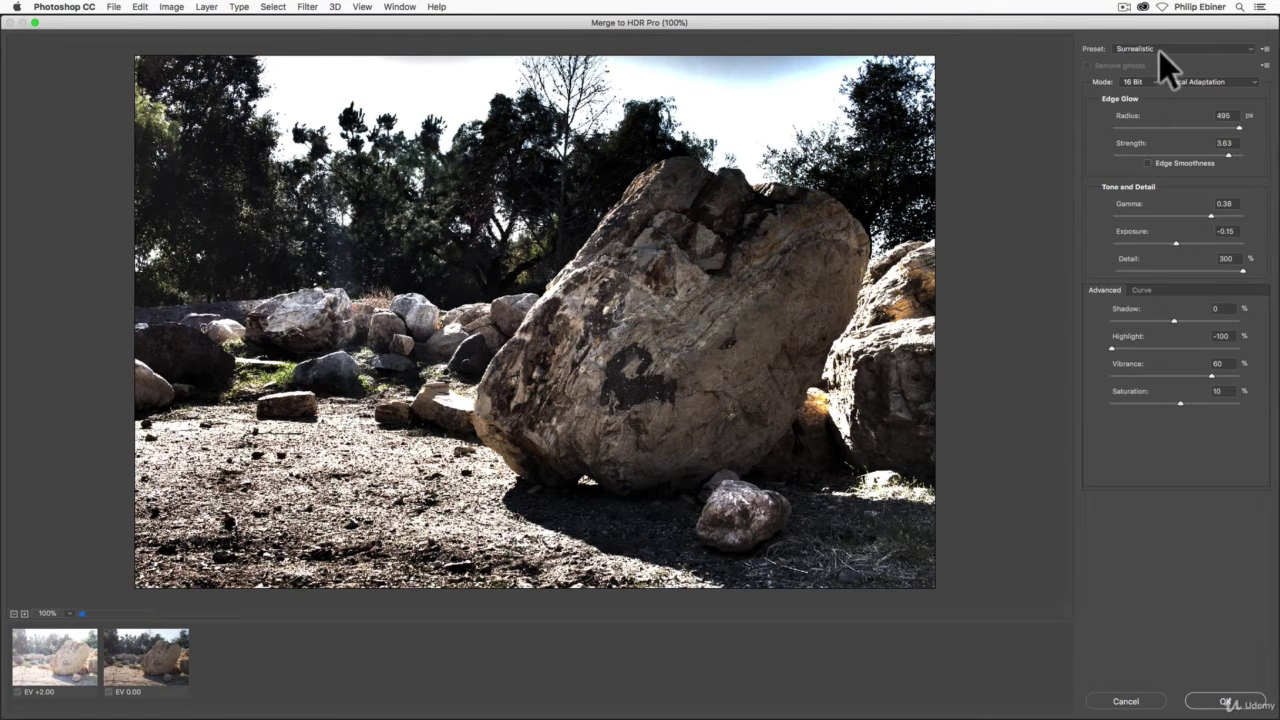
click(1159, 50)
click(1187, 22)
Step: Try the City Twilight preset, then return to the Default toning preset
click(1168, 42)
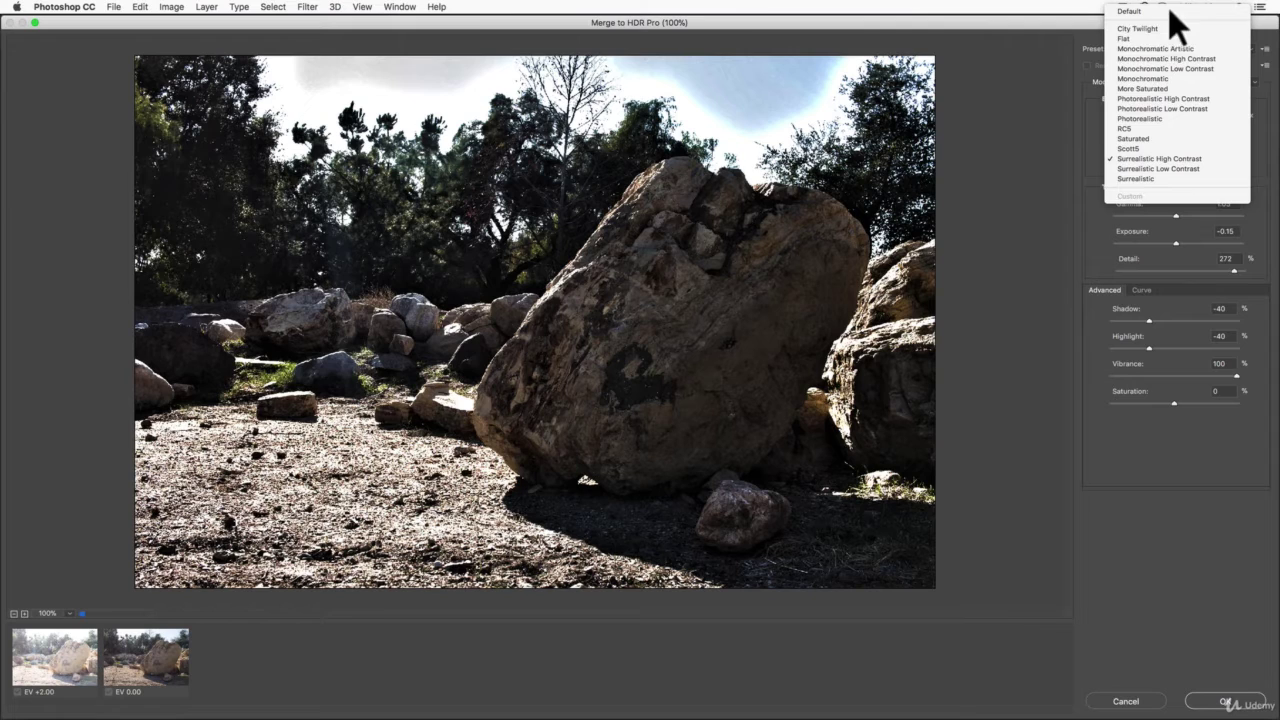
click(1168, 28)
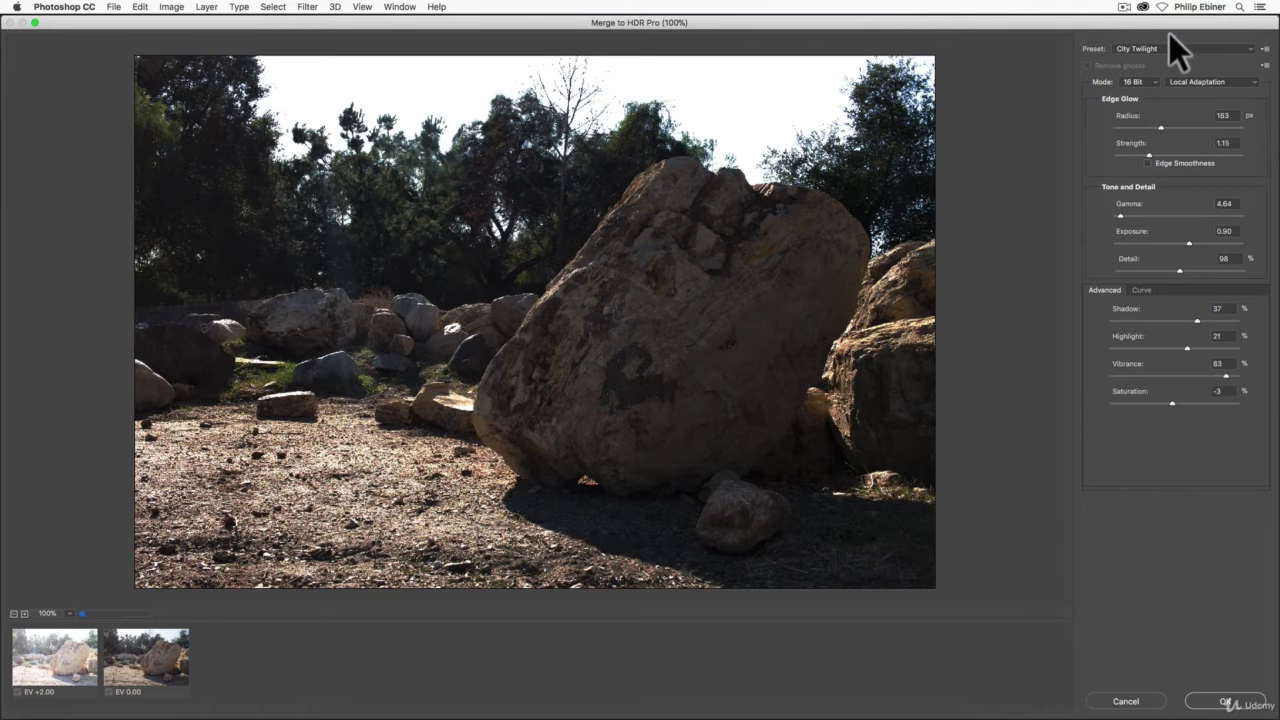
click(1166, 45)
click(1165, 35)
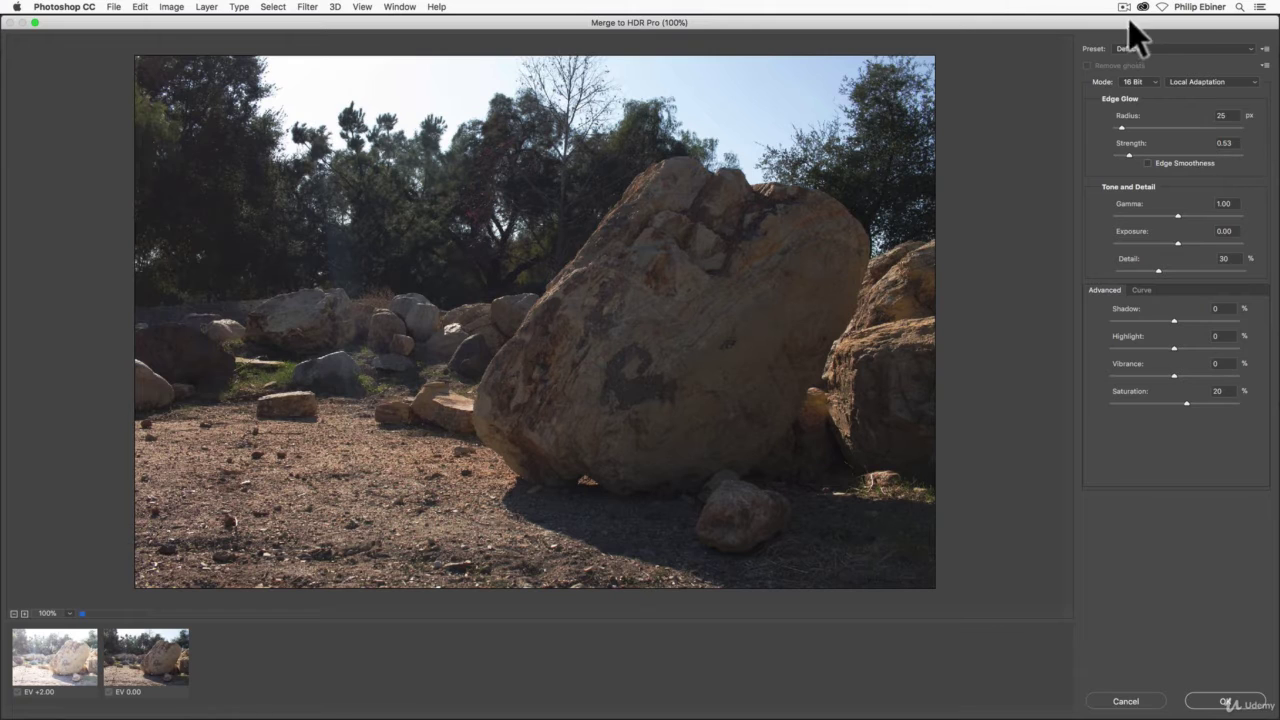
click(1137, 45)
click(1137, 46)
Step: Undo a shadow tweak and adjust the Edge Glow Radius and Strength sliders
mouse_move(1157, 322)
mouse_down()
mouse_move(1180, 324)
mouse_move(1157, 322)
mouse_up()
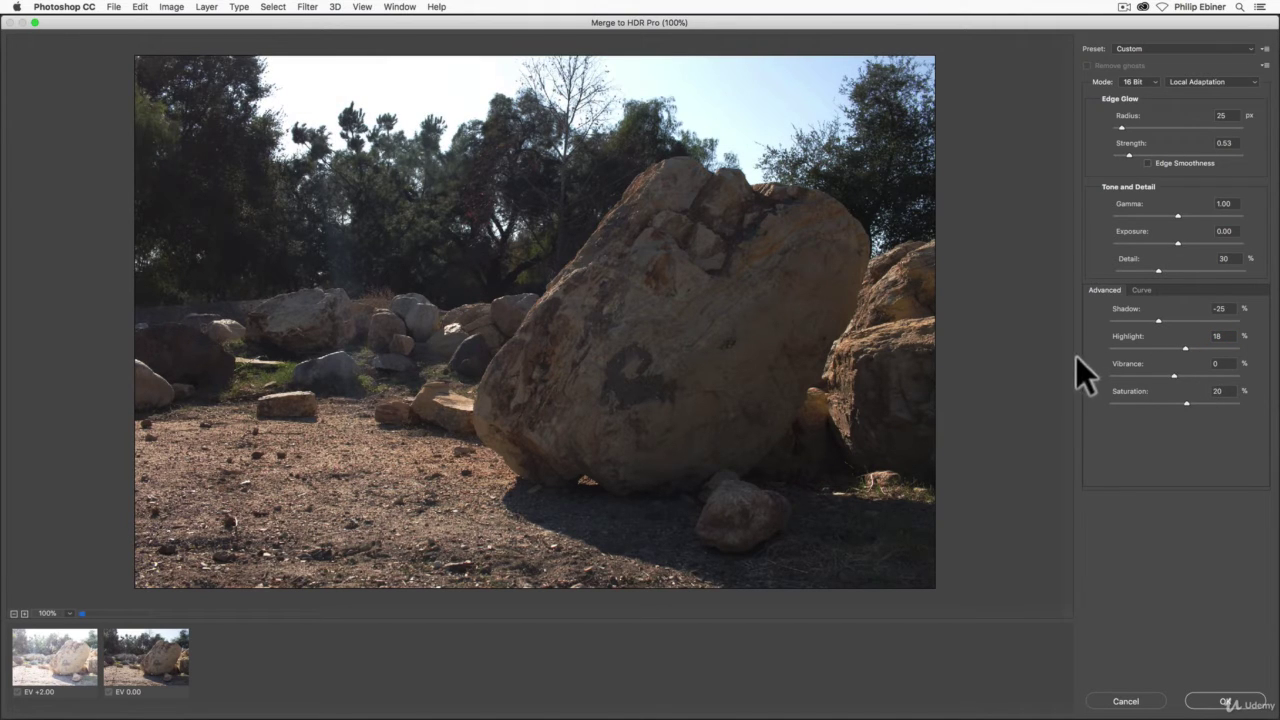
key(super+z)
drag(1125, 128, 1173, 129)
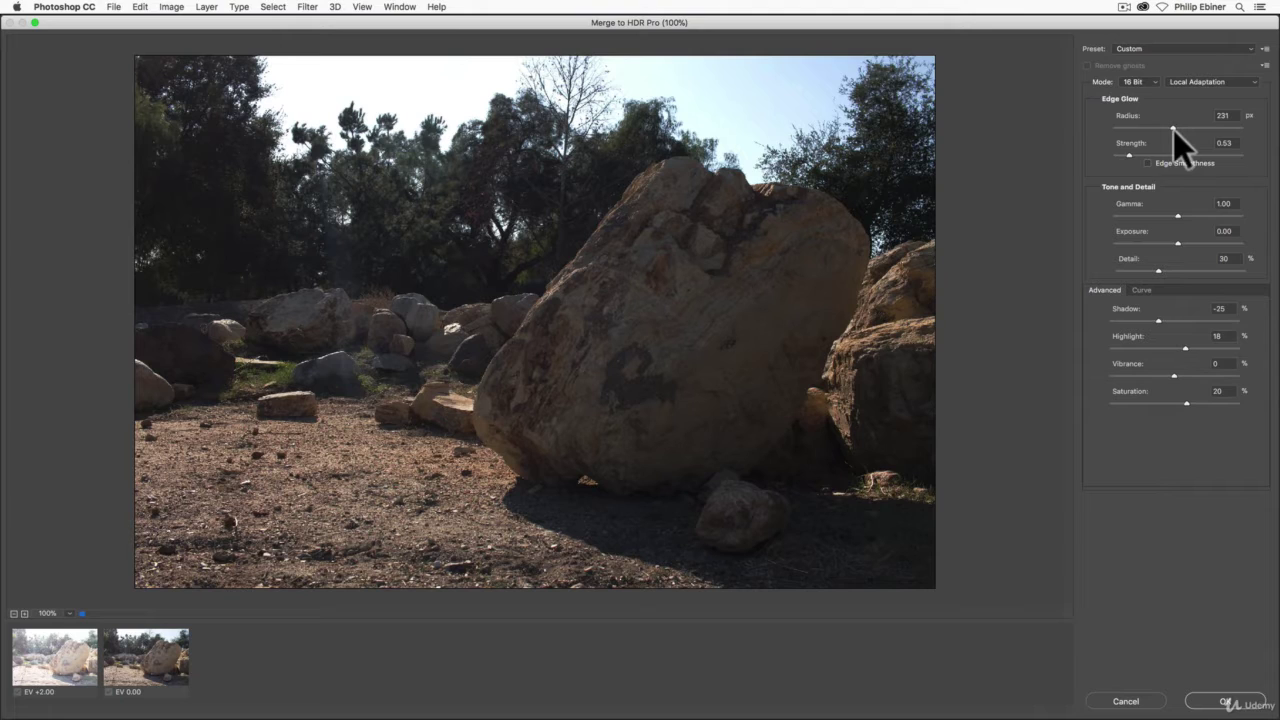
mouse_move(1130, 155)
mouse_down()
mouse_move(1156, 162)
mouse_move(1140, 155)
mouse_move(1146, 127)
mouse_move(1132, 130)
mouse_up()
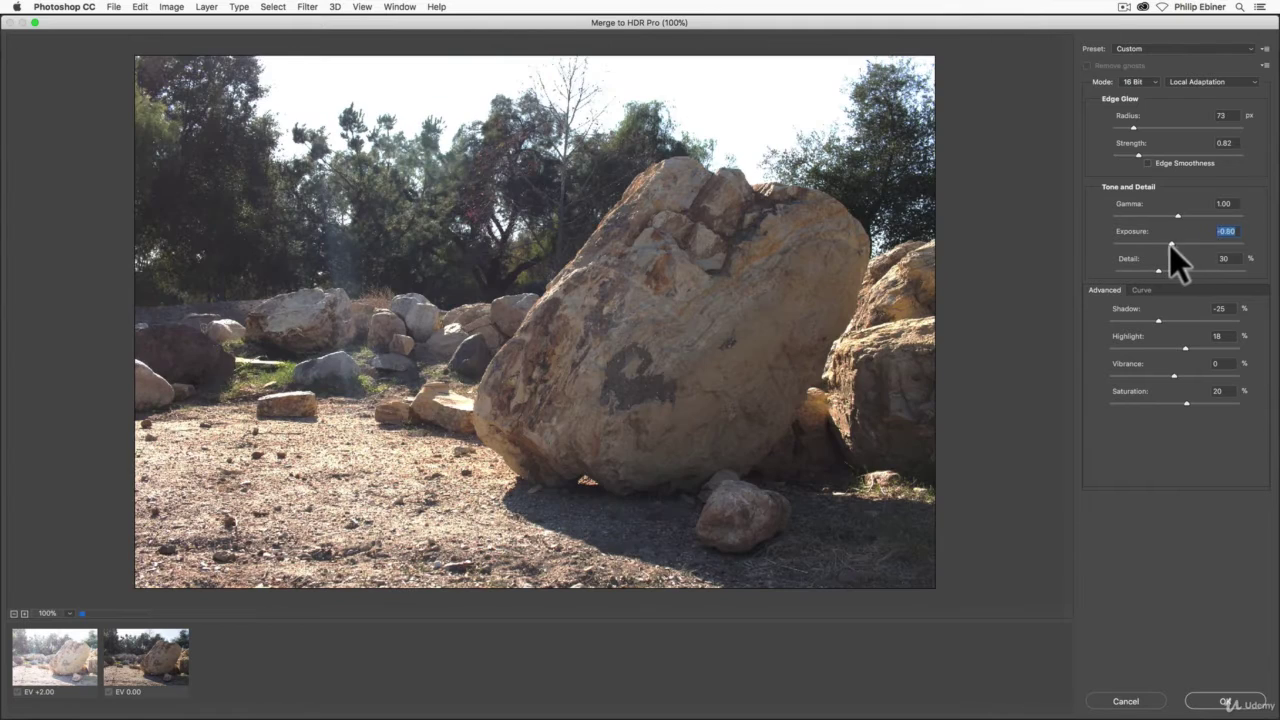
Step: Fine-tune the Exposure slider and accept to create the 16-bit HDR document
drag(1170, 245, 1171, 243)
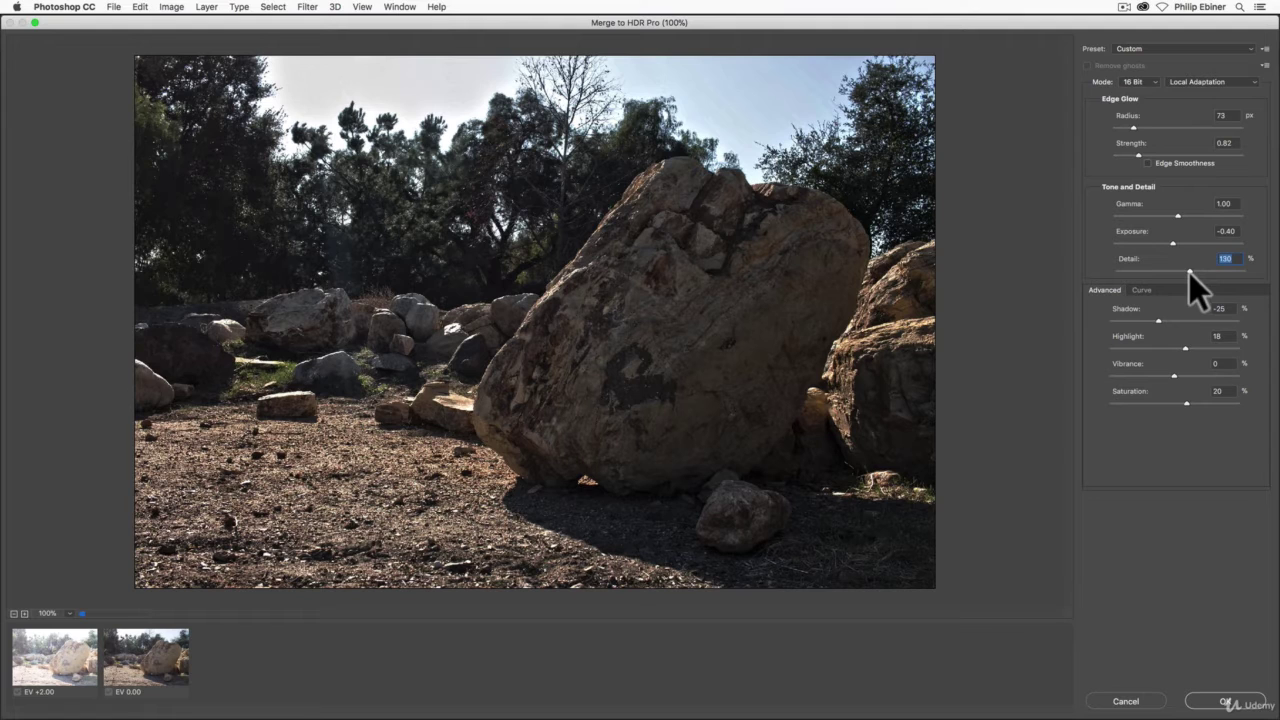
drag(1176, 243, 1163, 216)
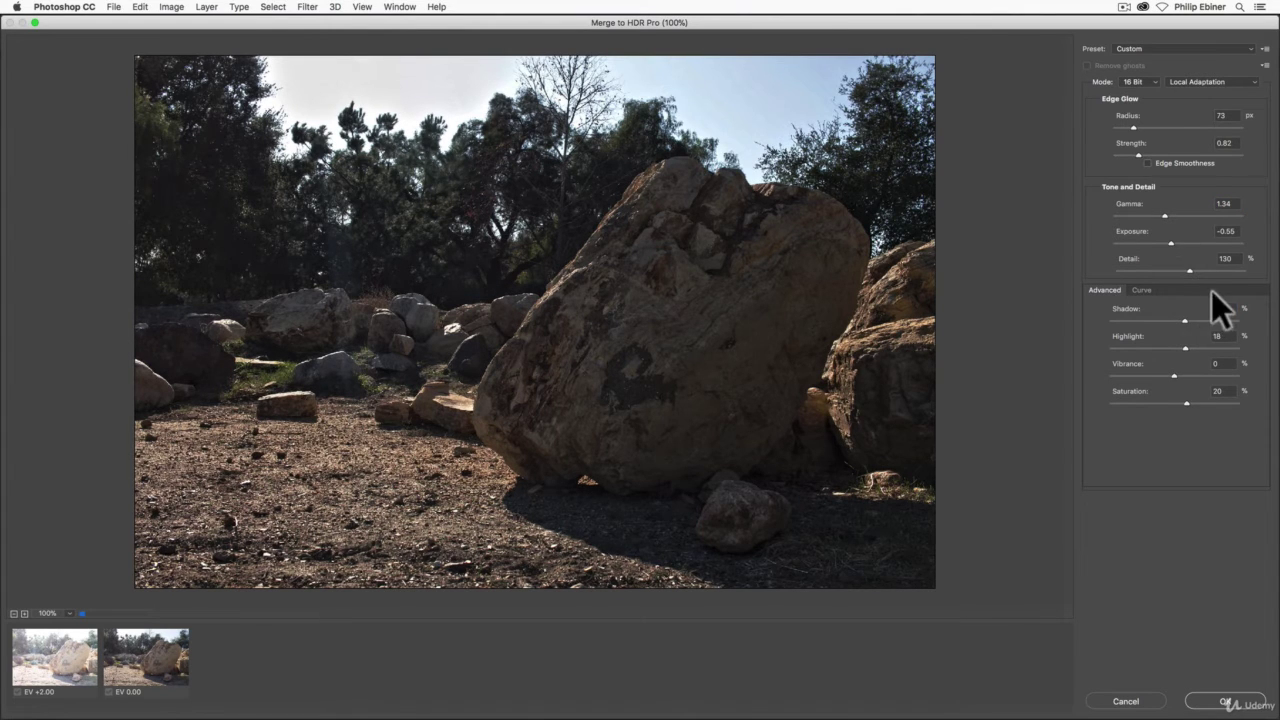
click(1222, 703)
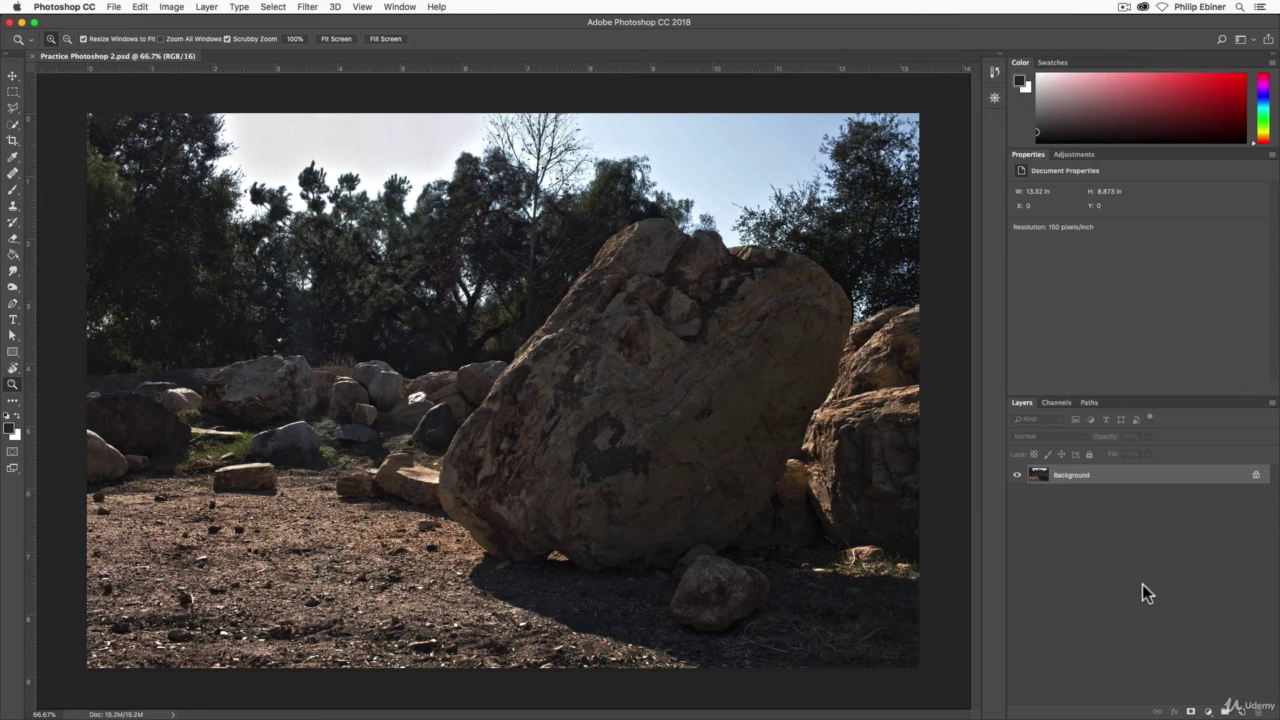
right_click(1092, 482)
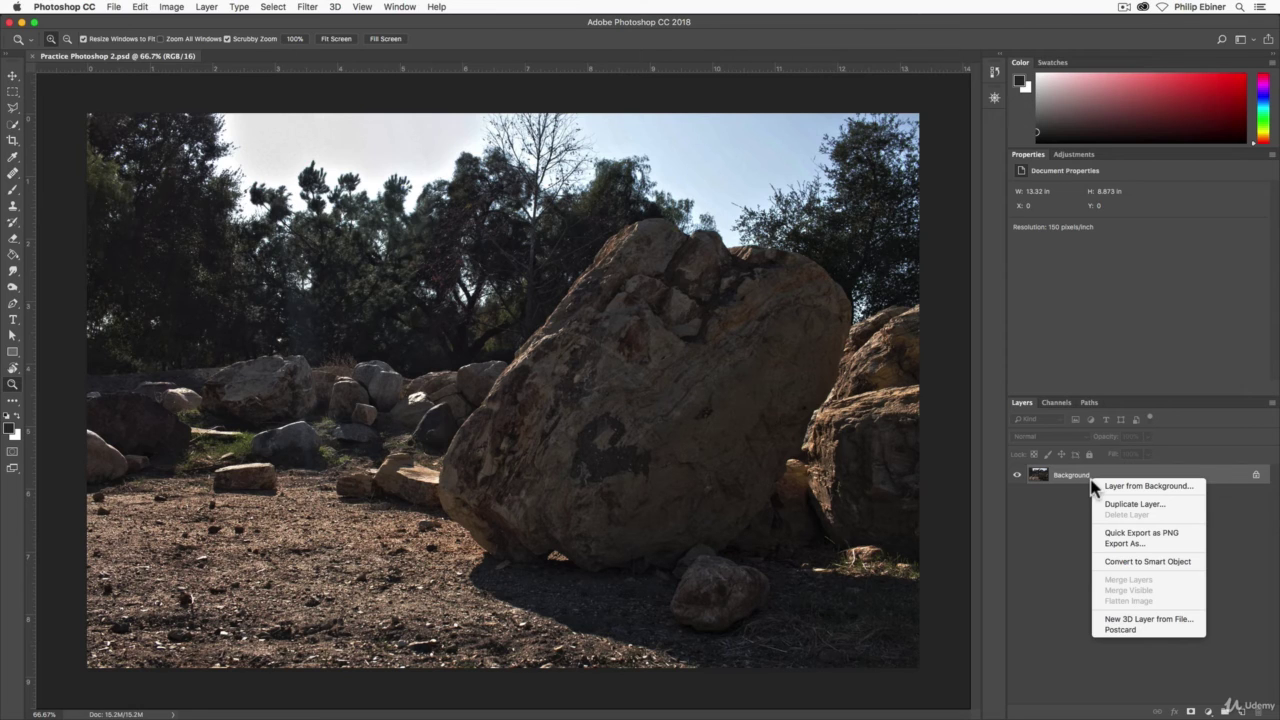
click(1046, 516)
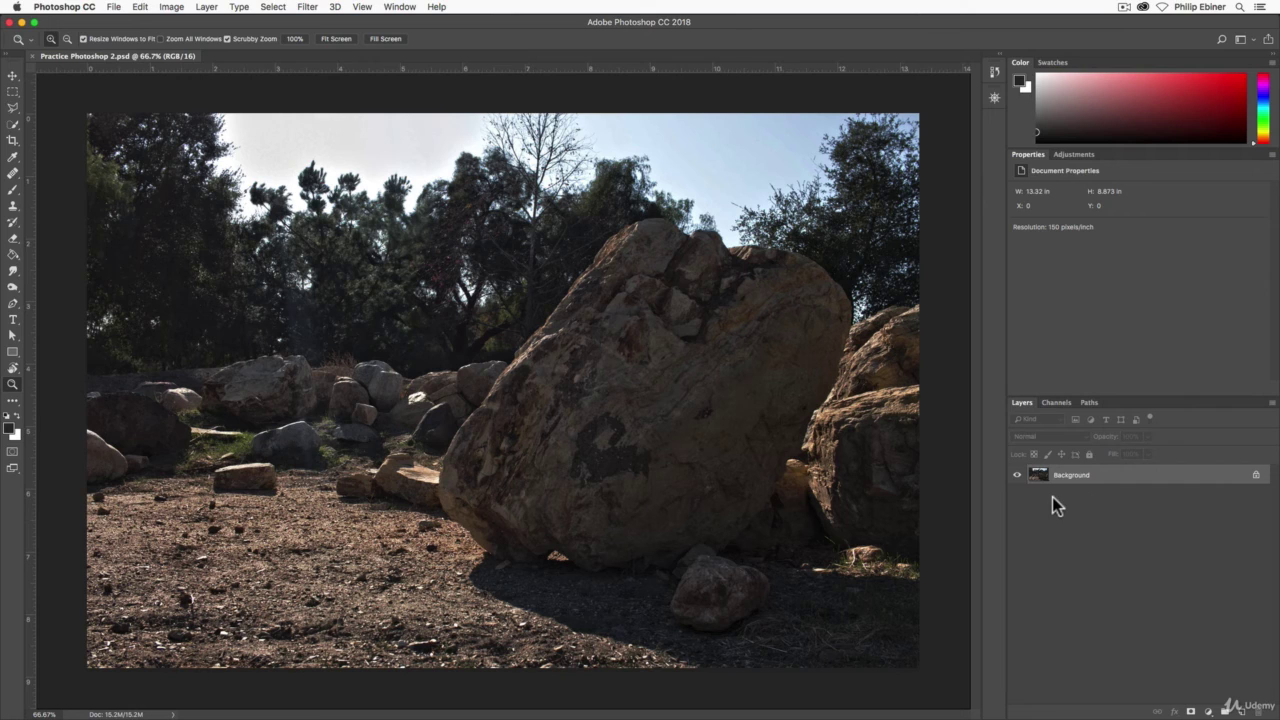
click(307, 7)
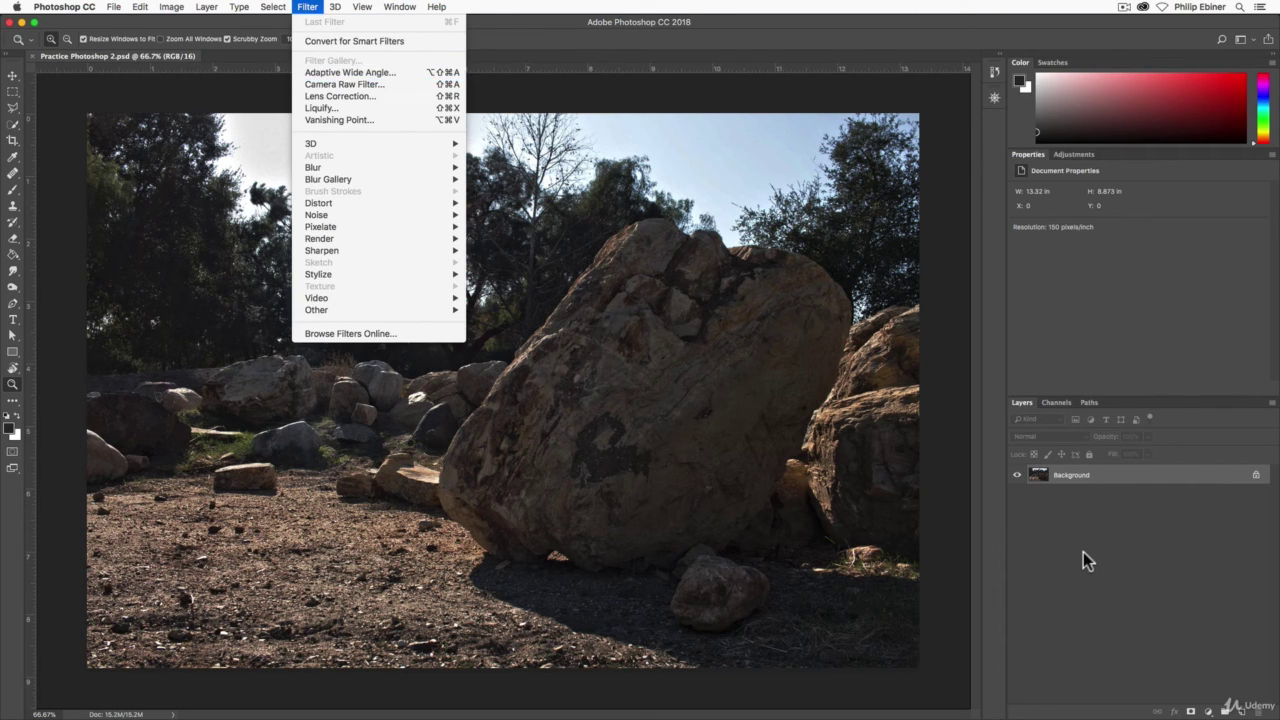
click(1177, 553)
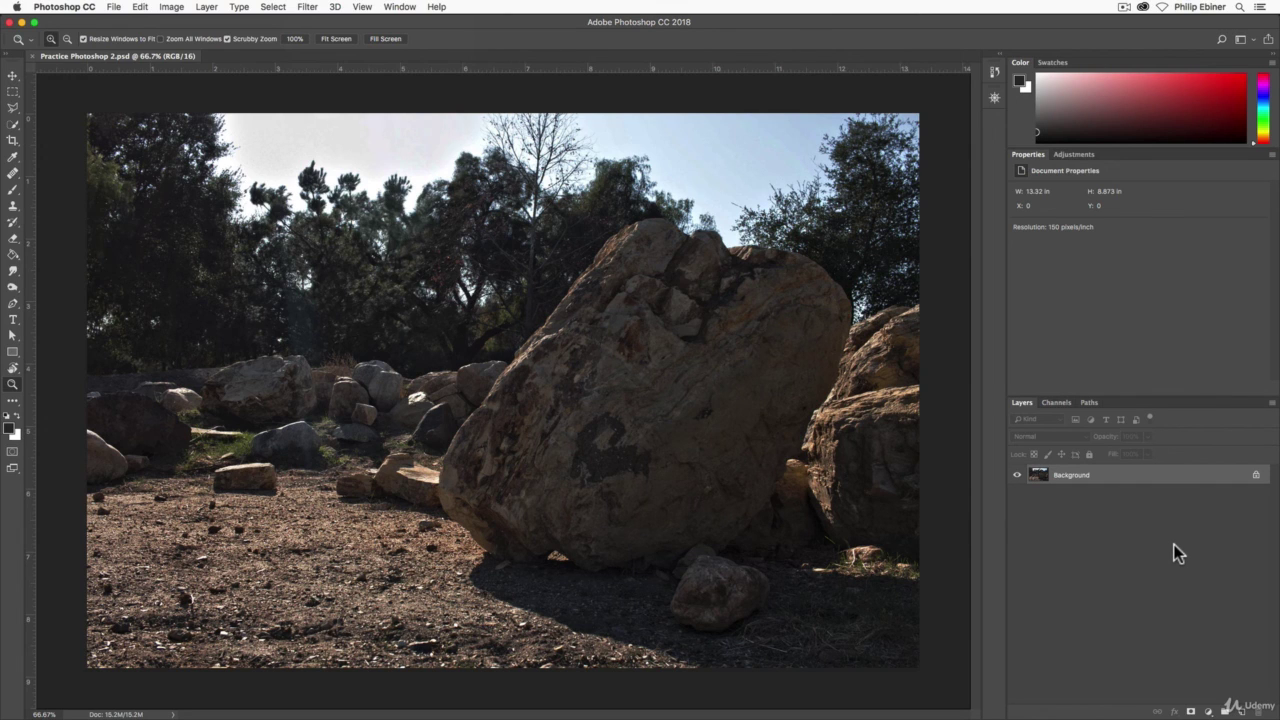